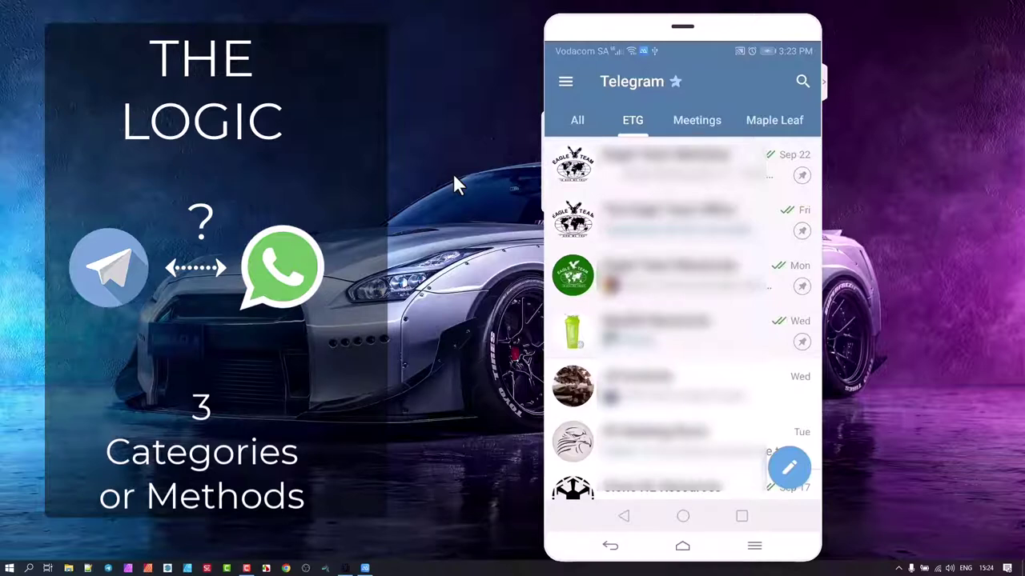
Open the Eagle Team Resources group and look through its YouTube link, event photo and price comparison PDF posts.
click(677, 285)
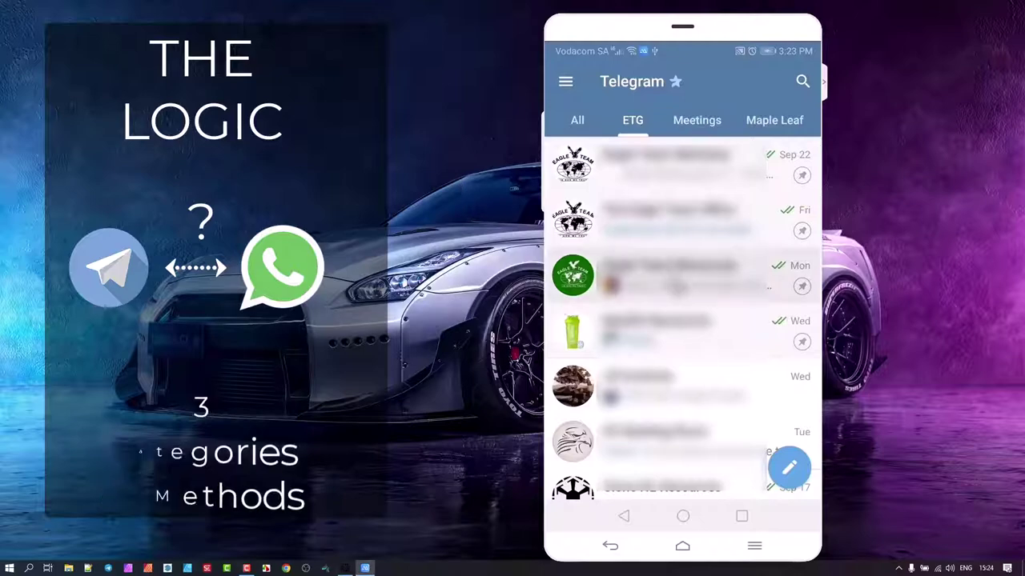
scroll(672, 267, down, 10)
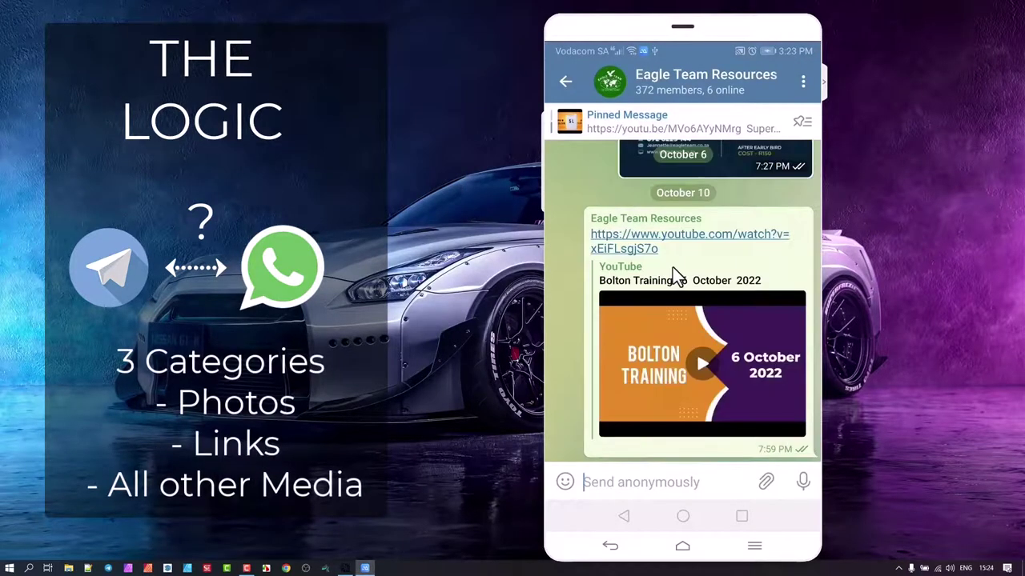
scroll(672, 267, up, 3)
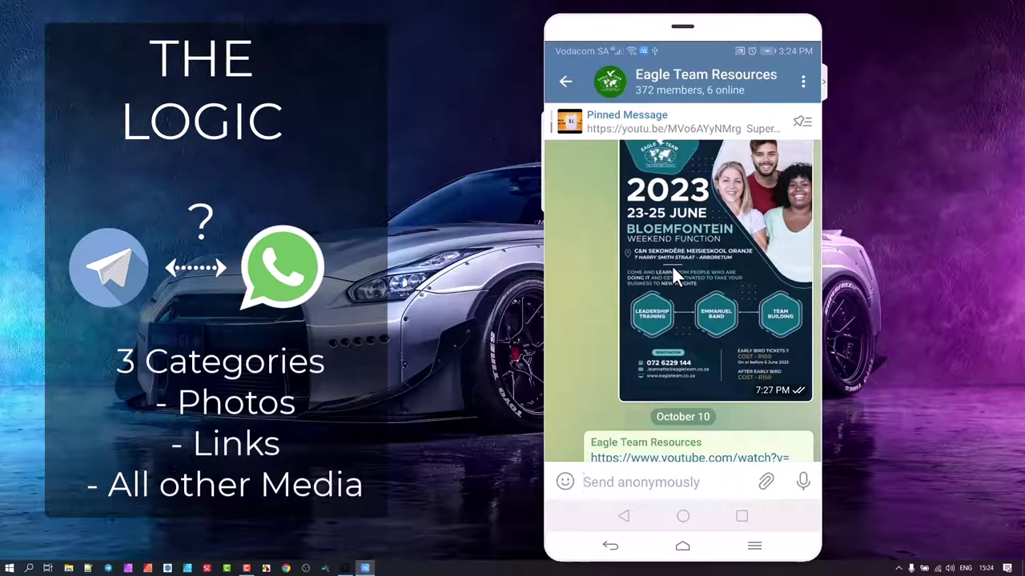
scroll(672, 268, down, 3)
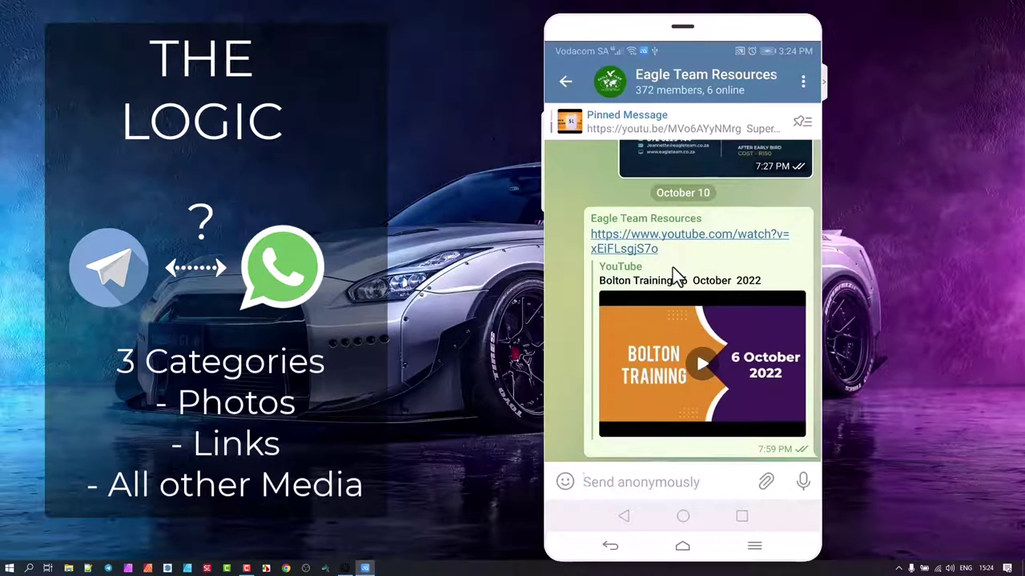
scroll(673, 267, up, 5)
scroll(672, 274, up, 2)
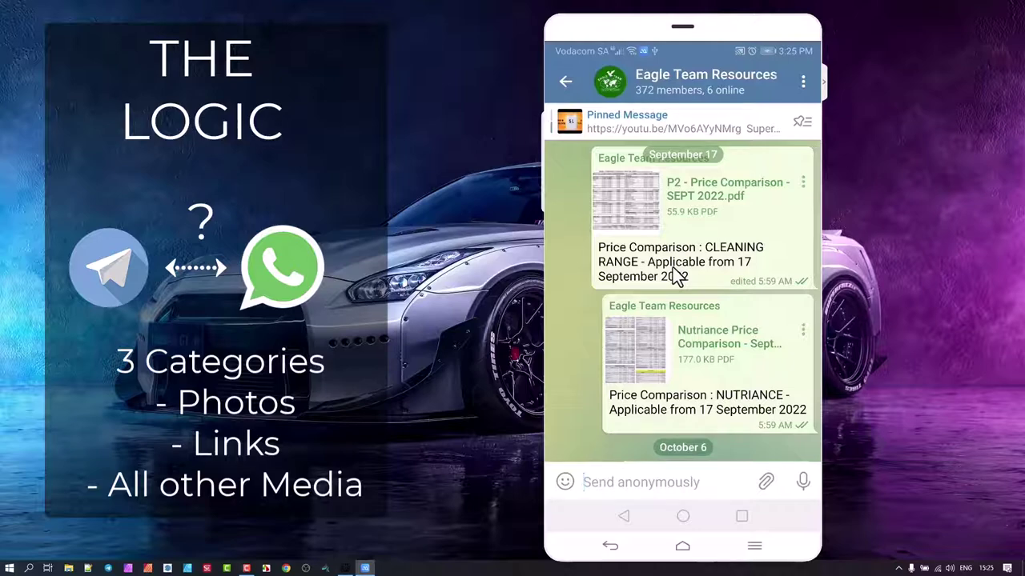
scroll(676, 275, down, 10)
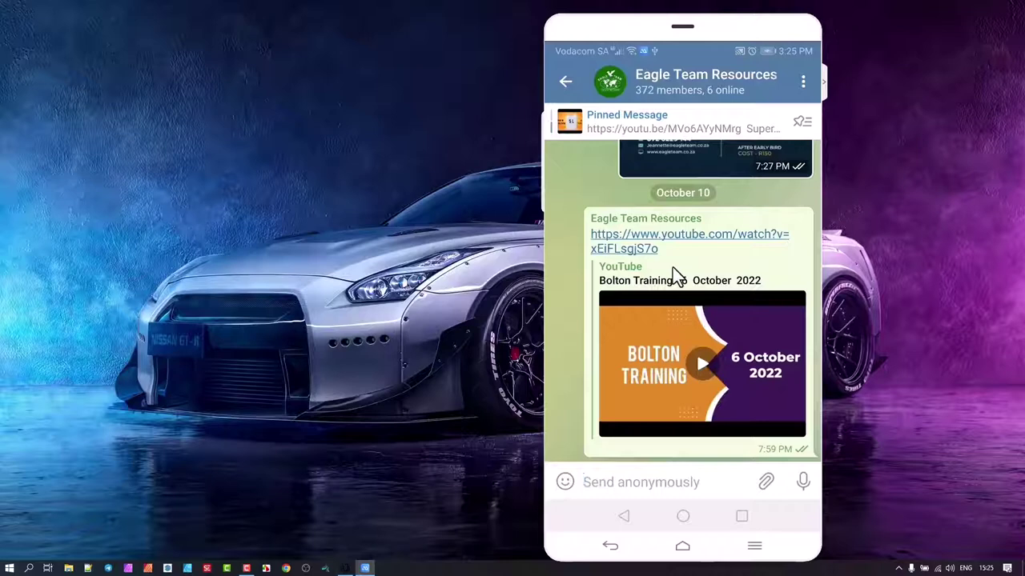
Examine the message options for the Bolton Training YouTube link post and the paste option in the message field.
click(673, 268)
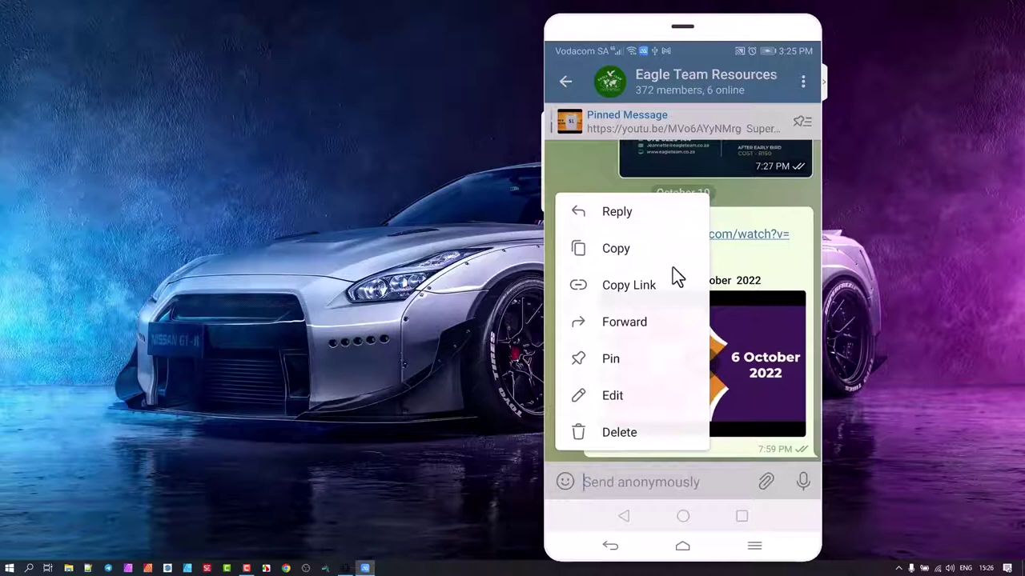
click(672, 267)
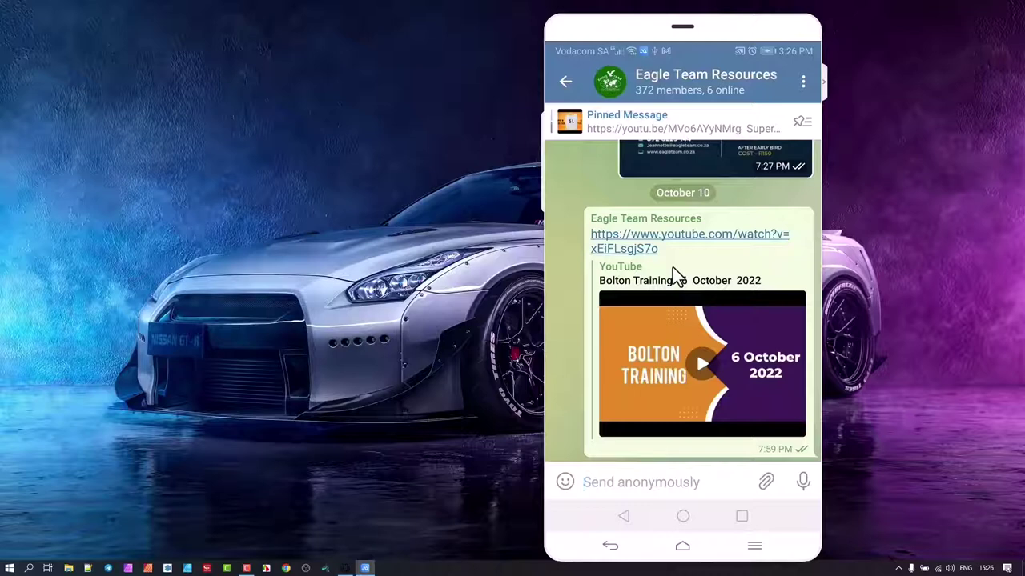
click(583, 483)
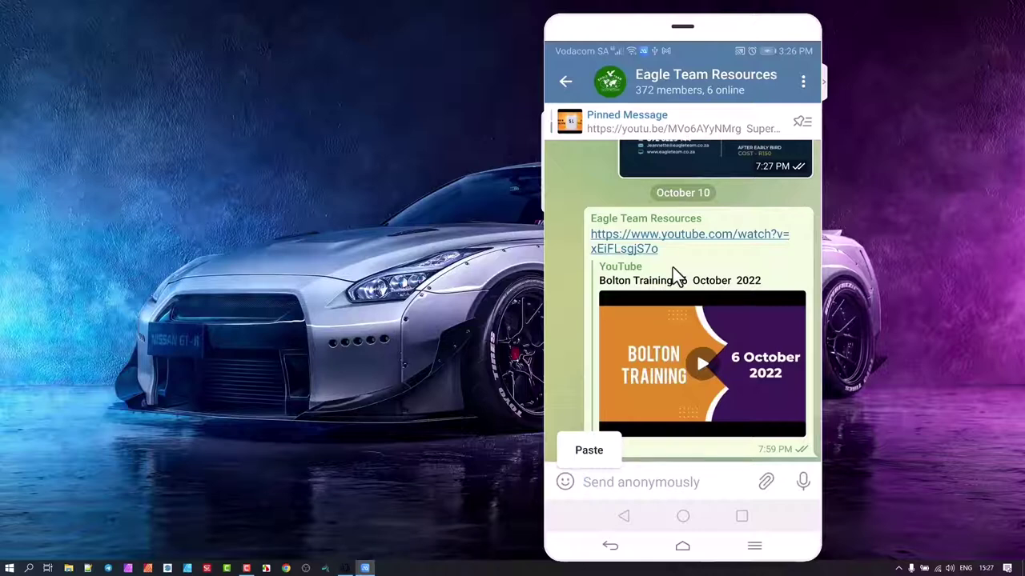
click(672, 267)
right_click(673, 267)
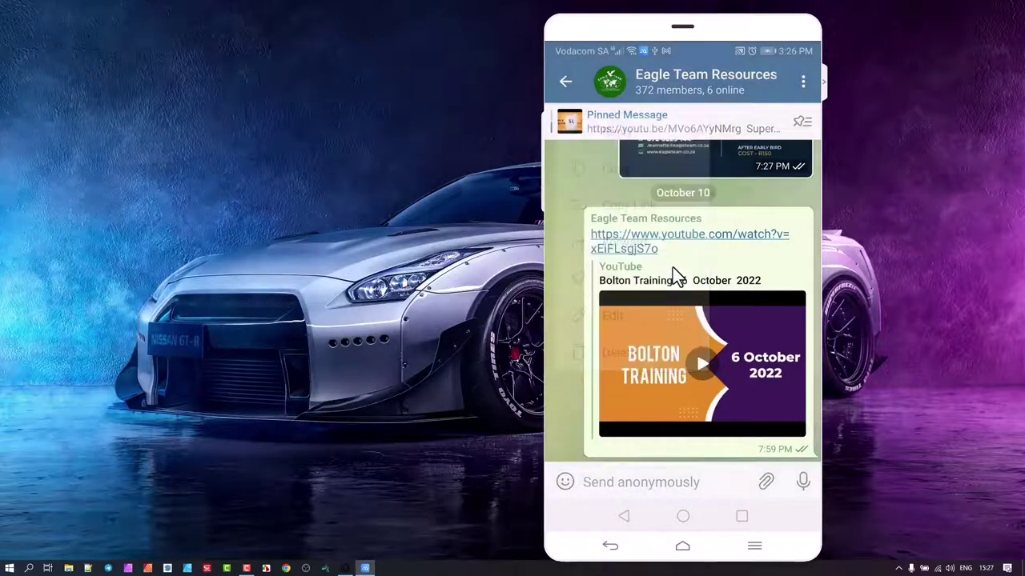
Open the 2023 Bloemfontein weekend function photo full screen and bring up its share options.
scroll(672, 267, up, 5)
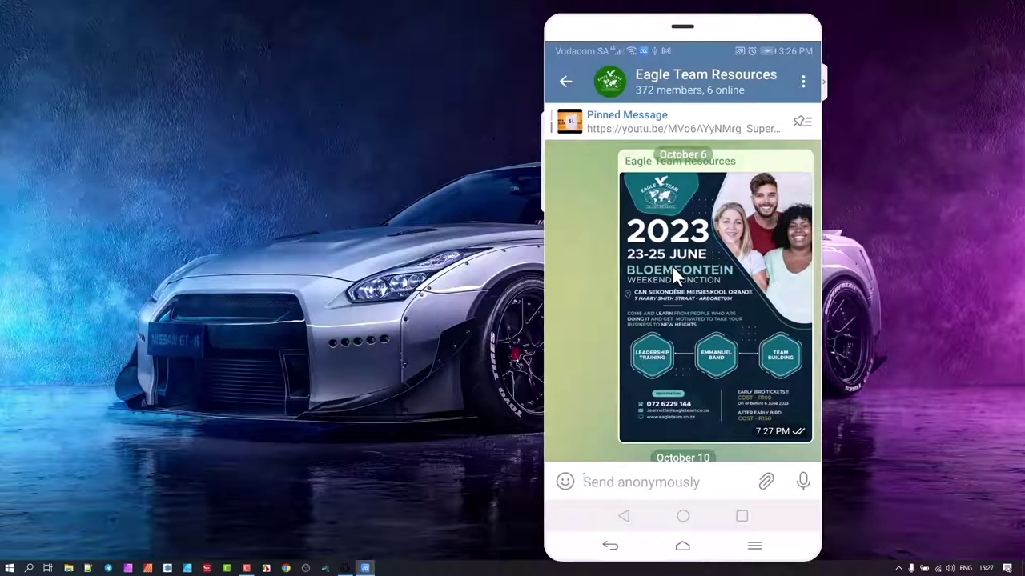
scroll(671, 265, up, 5)
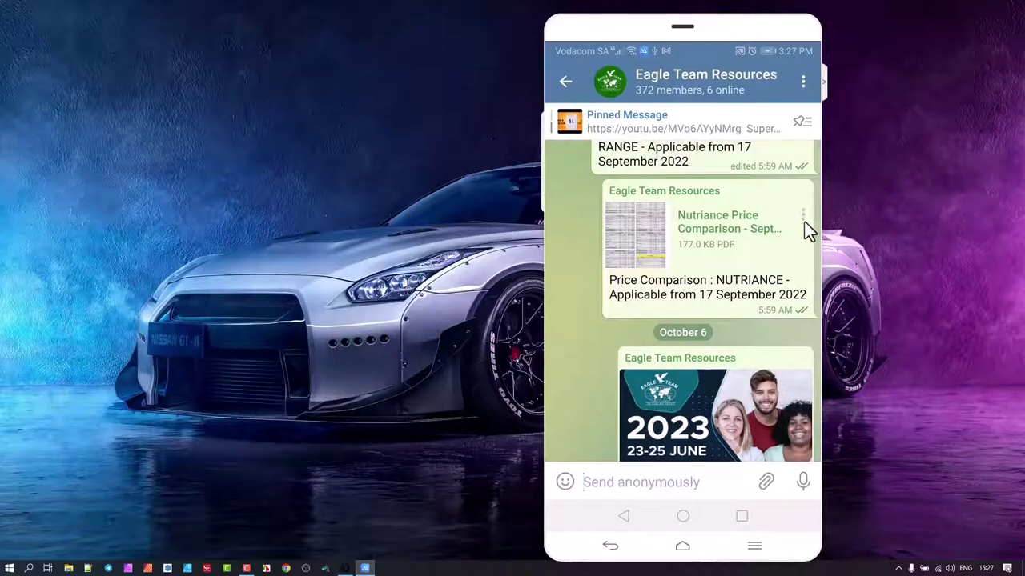
scroll(806, 223, down, 5)
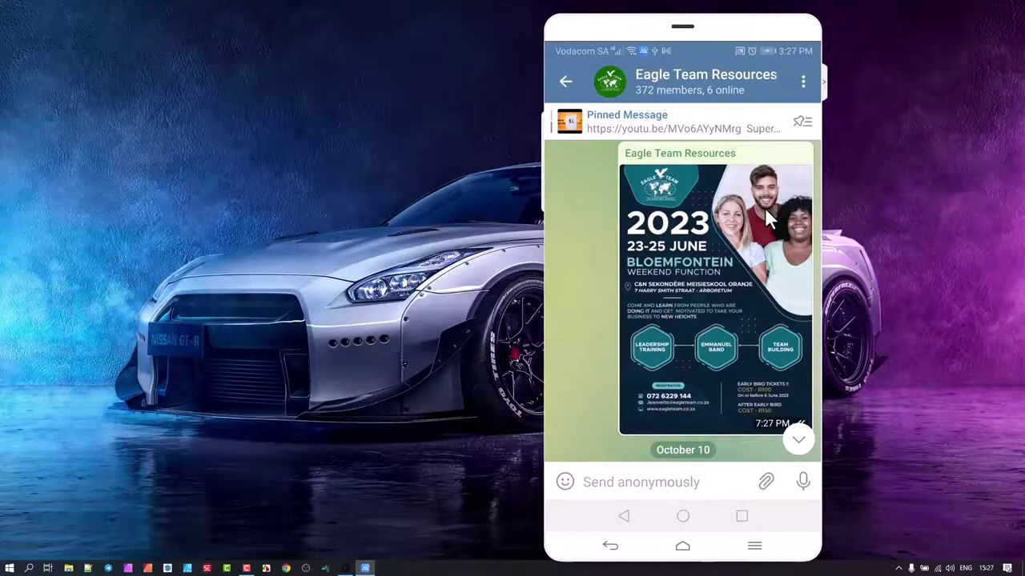
click(764, 207)
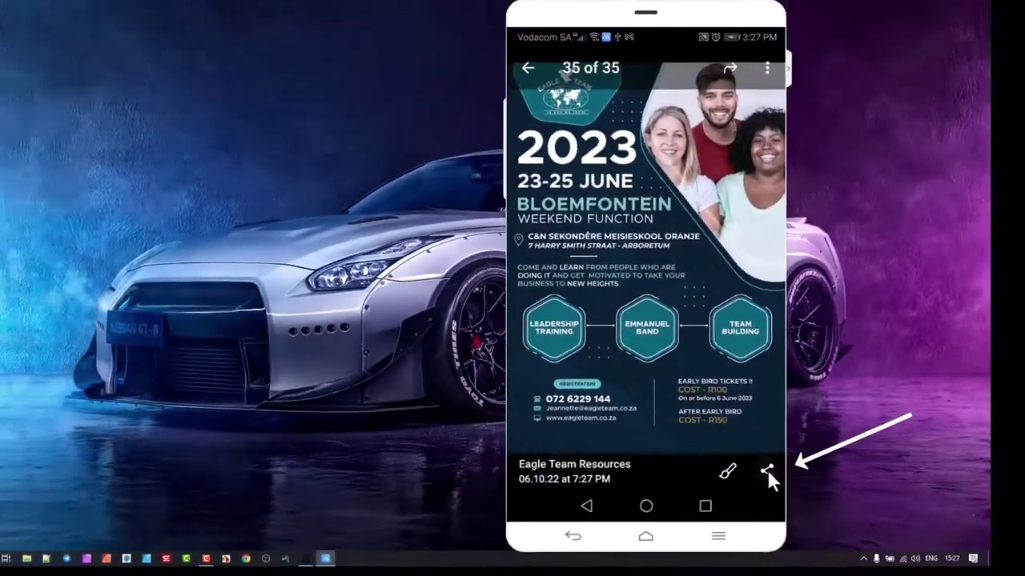
click(638, 412)
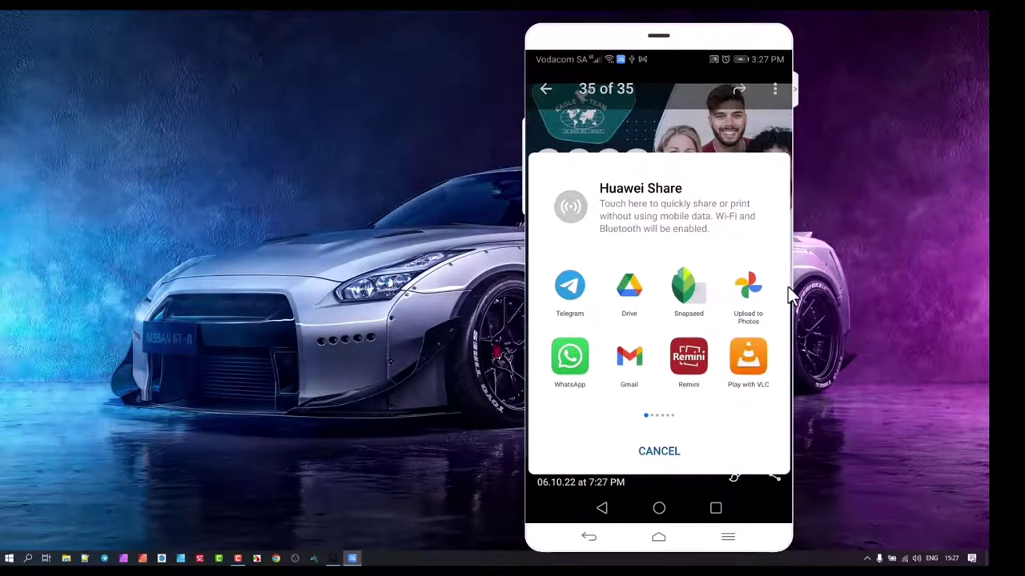
Look through the apps available for sharing the photo, cancel the sharing and return to the group chat.
scroll(743, 349, down, 1)
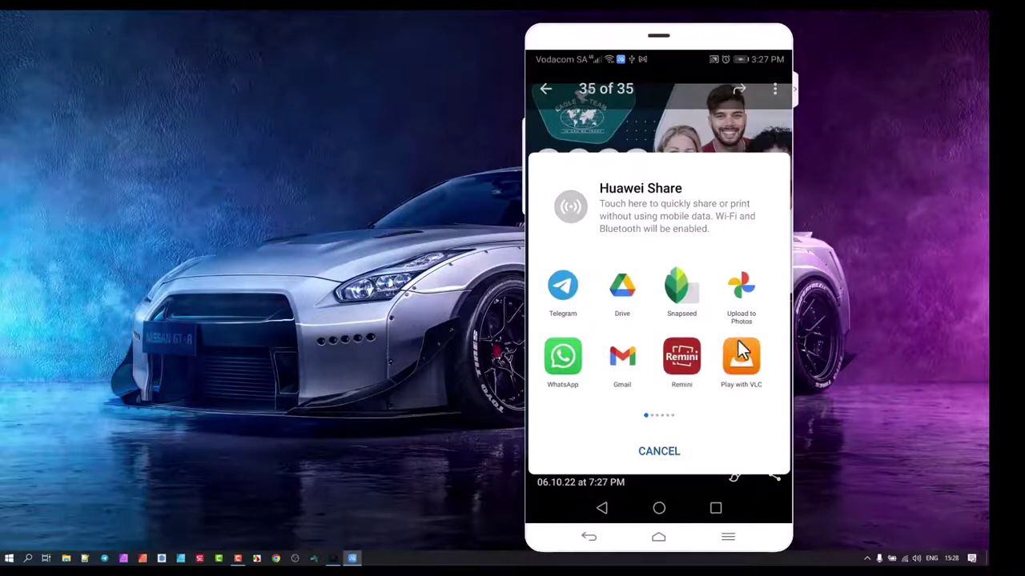
scroll(742, 348, down, 1)
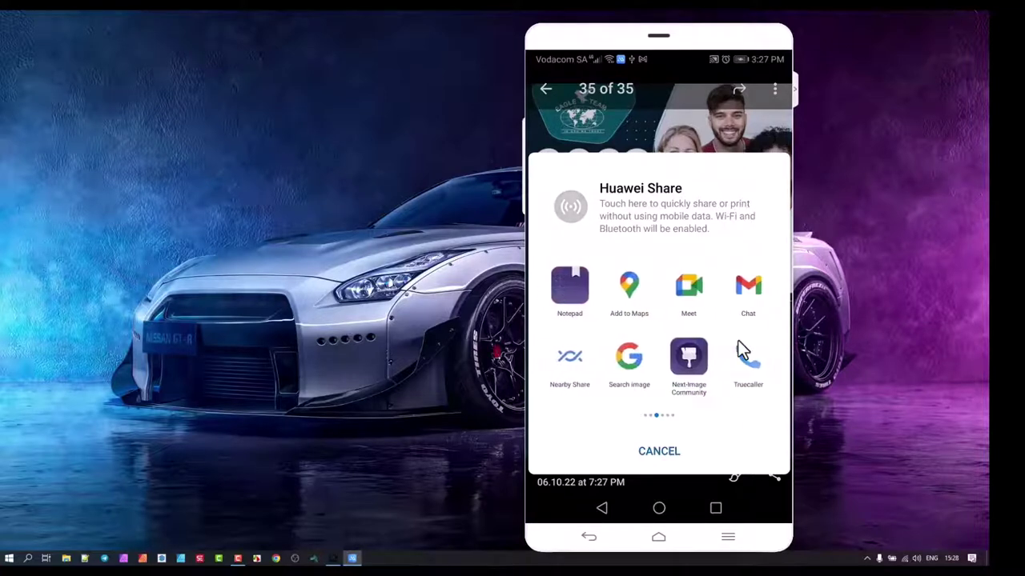
scroll(741, 350, up, 1)
scroll(741, 350, up, 1)
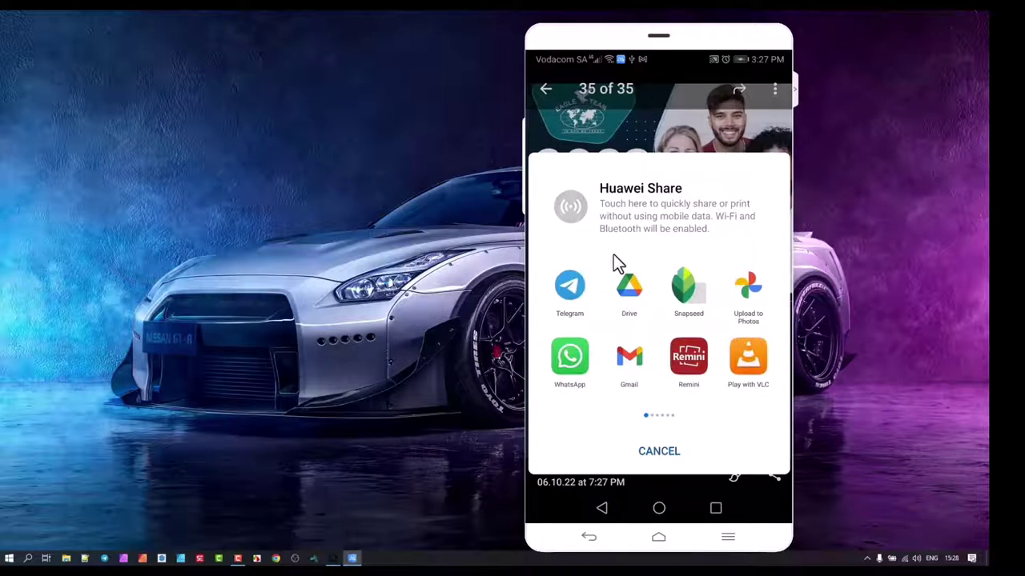
key(Escape)
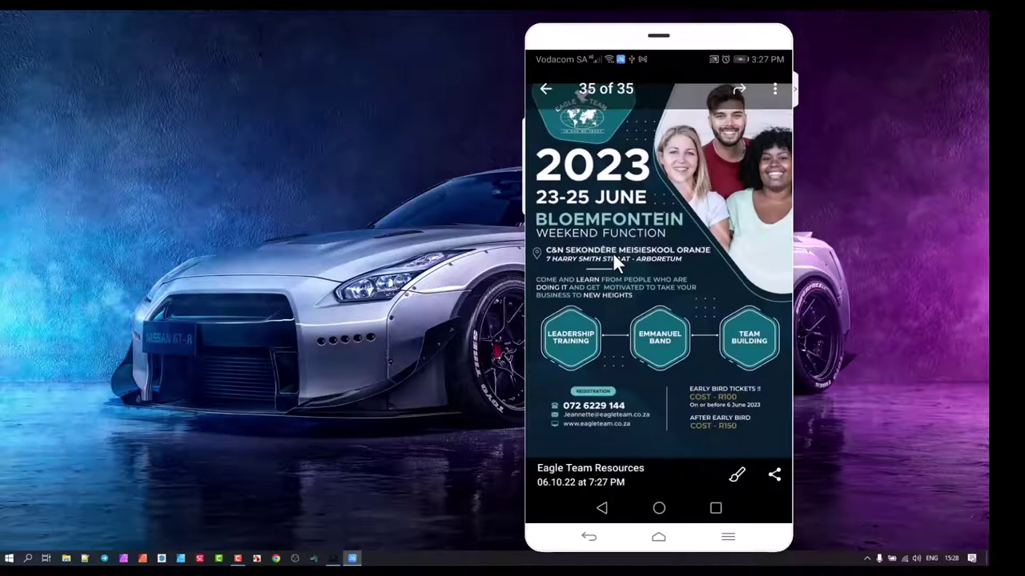
key(Escape)
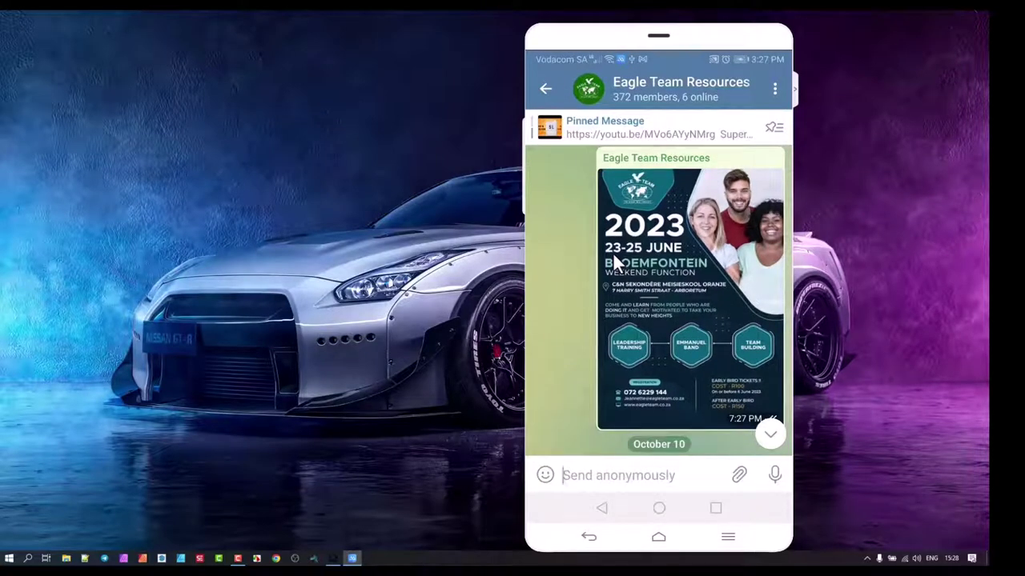
Examine the sharing apps offered for the P2 - Price Comparison - SEPT 2022.pdf post, leaving the file unsent.
scroll(613, 254, up, 5)
scroll(616, 264, up, 3)
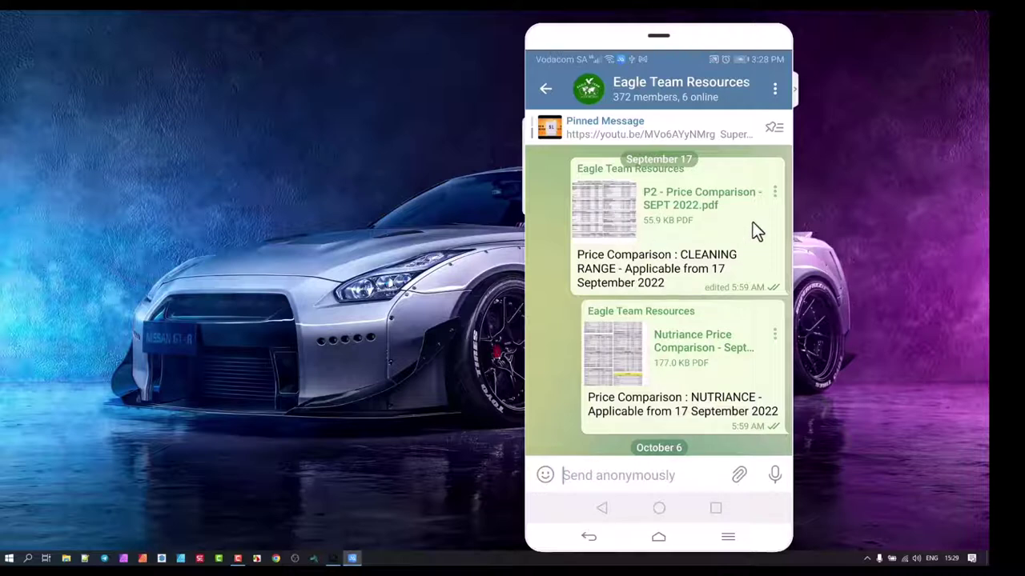
click(774, 191)
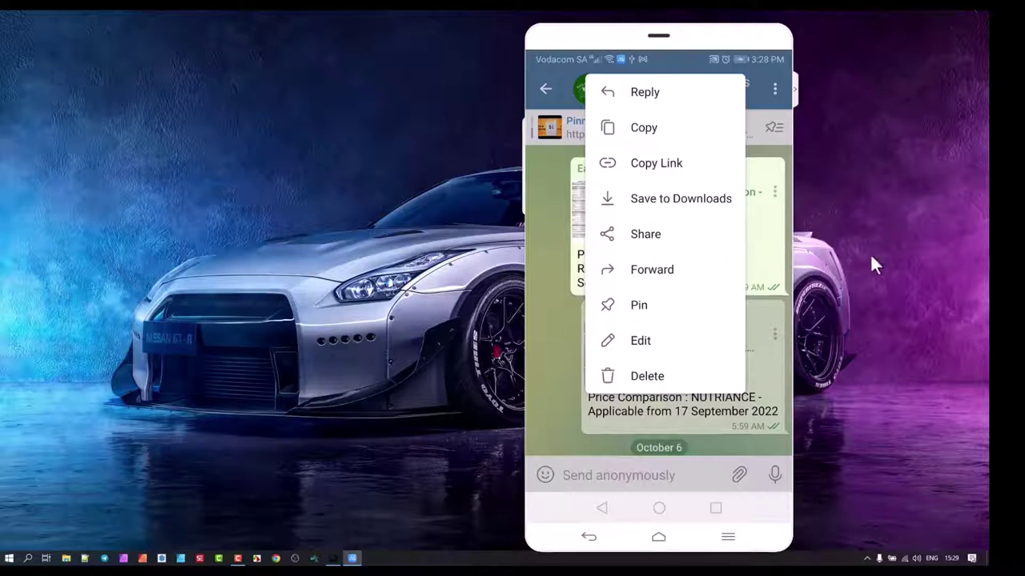
click(655, 237)
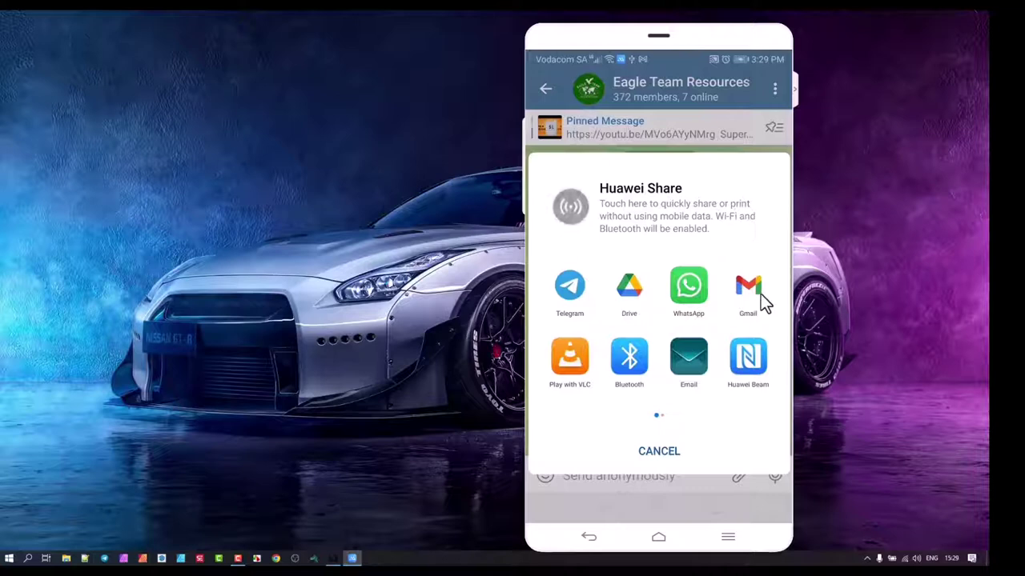
click(761, 293)
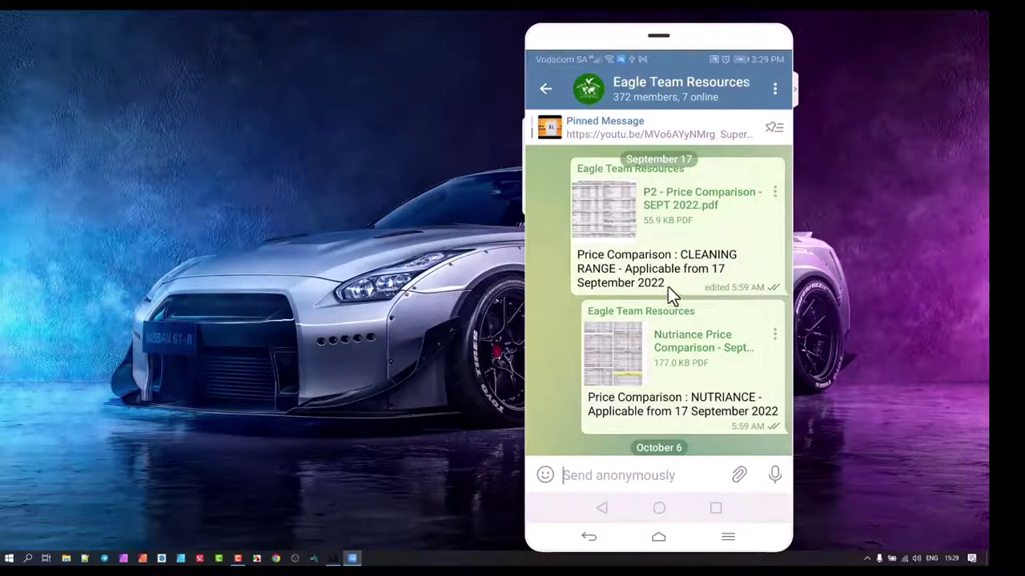
Find the Super Gro Distributor Story - GNLD video from June 22 and check its message options before downloading.
scroll(668, 287, up, 10)
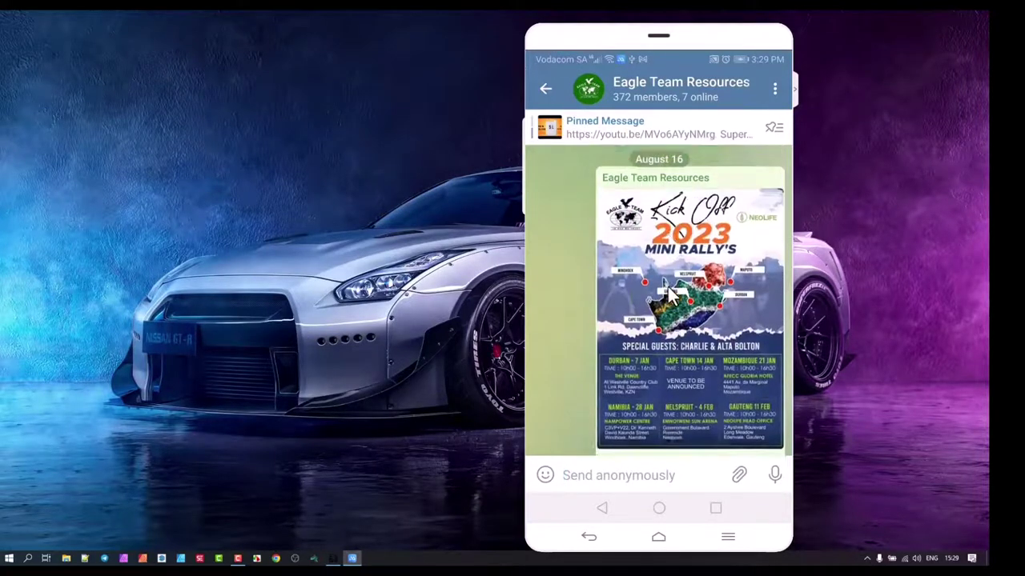
scroll(668, 293, up, 10)
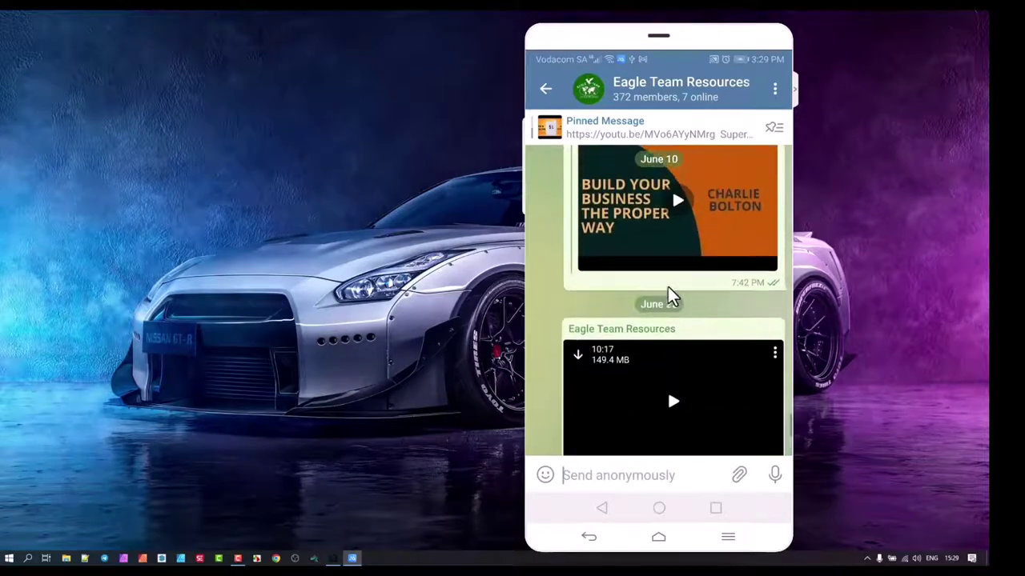
scroll(668, 287, down, 2)
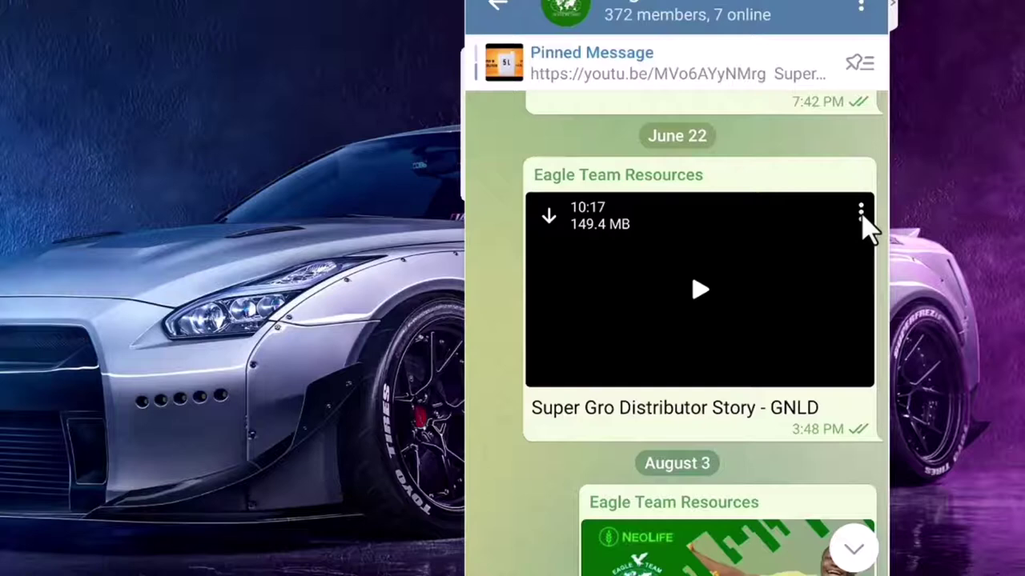
click(861, 213)
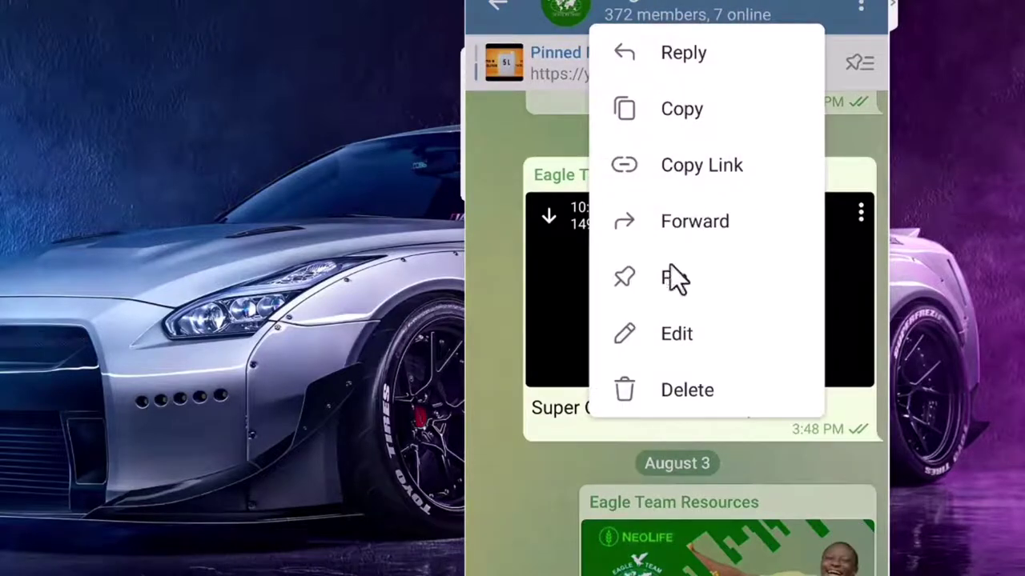
click(507, 221)
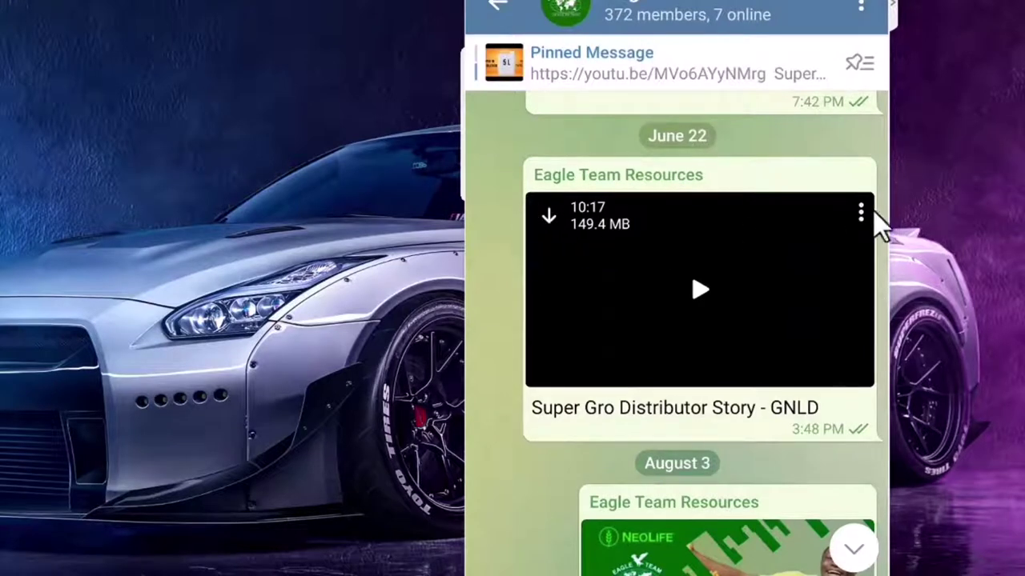
Download the Super Gro Distributor Story - GNLD video, checking its message options while it loads.
click(551, 225)
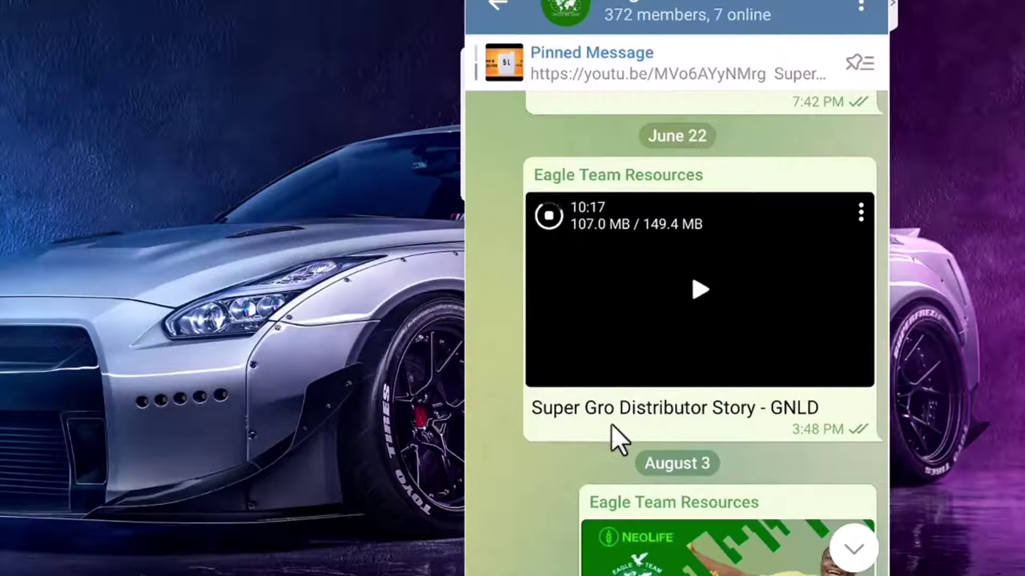
click(499, 388)
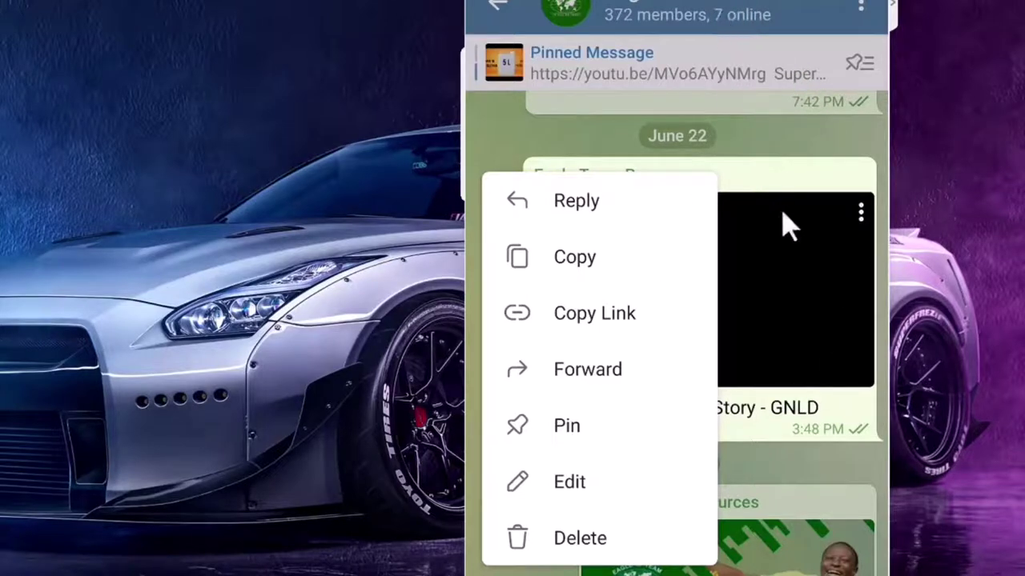
click(507, 133)
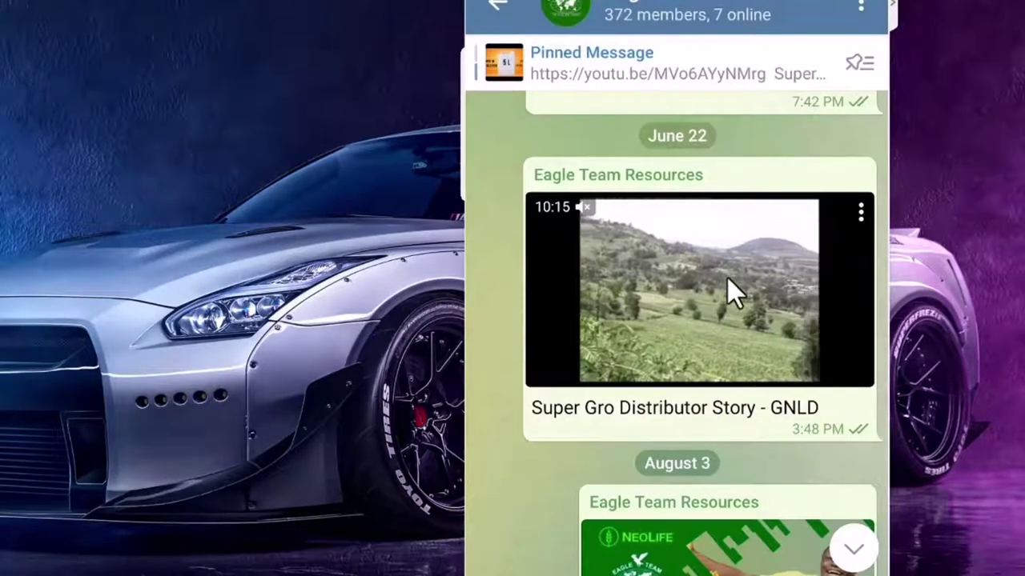
Share the Super Gro Distributor Story - GNLD video to WhatsApp, choosing the Eagle Team recent chat as recipient and continuing to the send preview.
click(861, 211)
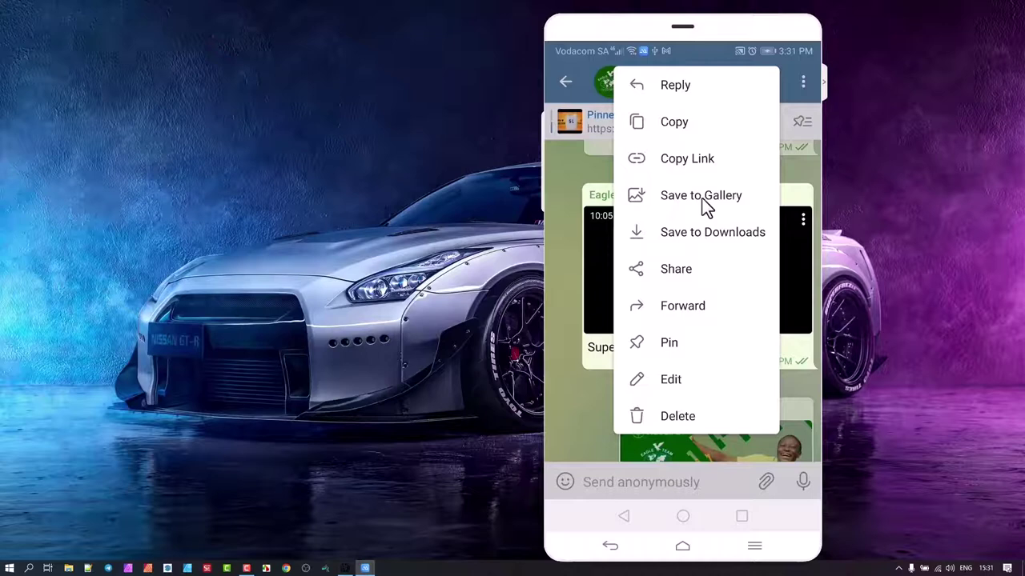
click(562, 261)
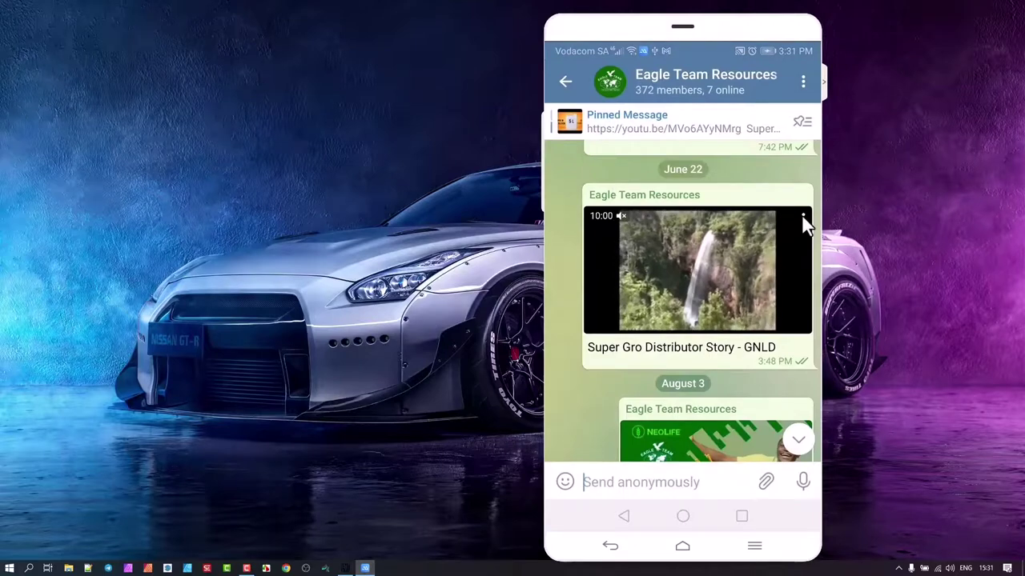
click(802, 216)
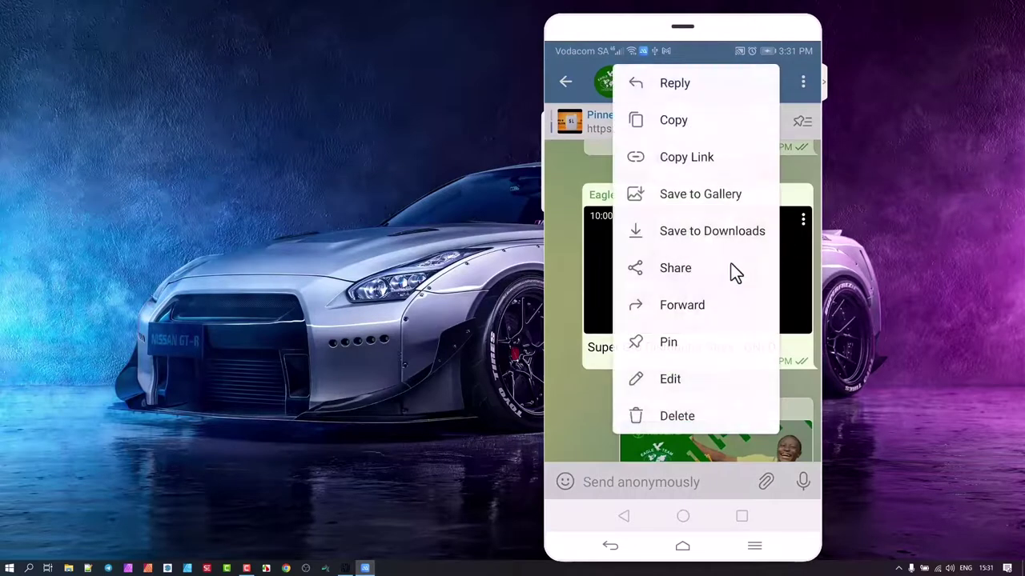
click(680, 271)
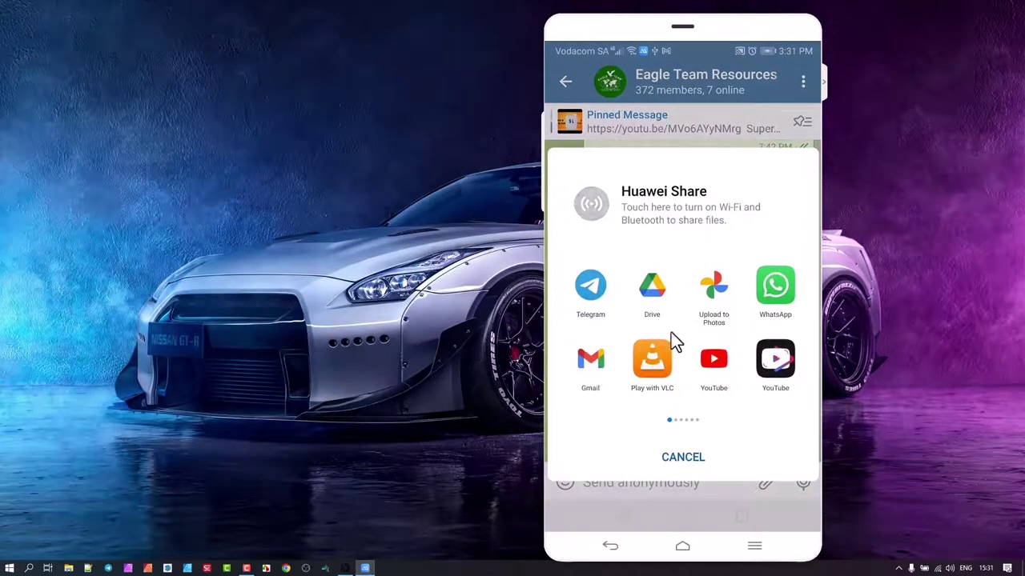
click(772, 288)
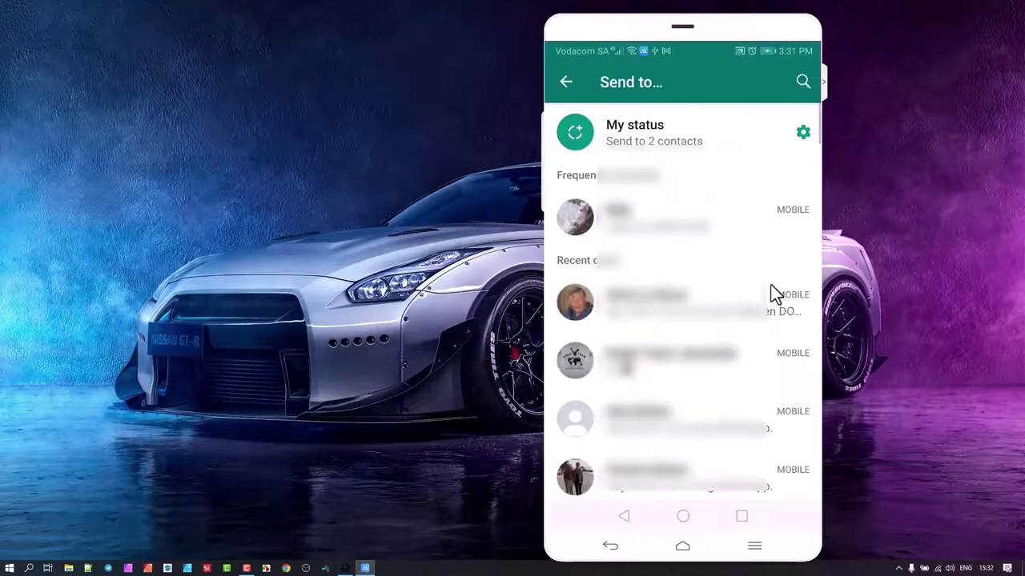
click(641, 364)
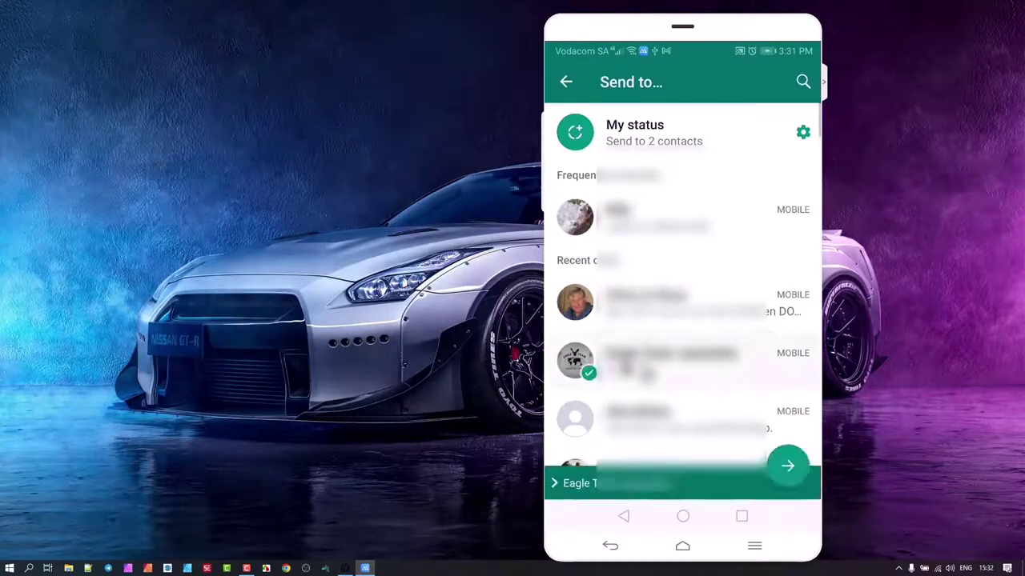
click(788, 464)
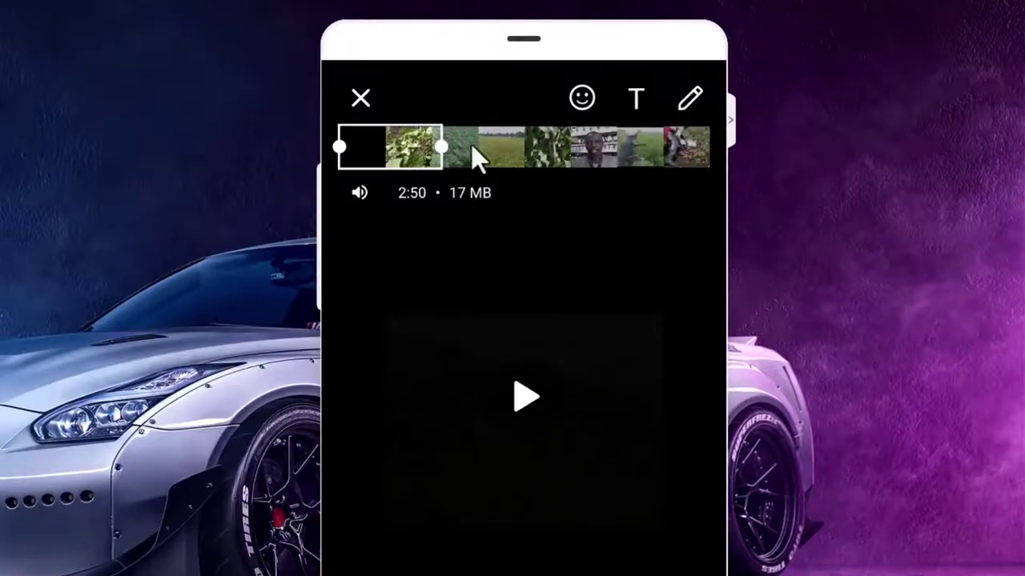
Shift the video's trim selection to 3:29 - 6:19, then move it back to the beginning of the video.
drag(472, 146, 561, 164)
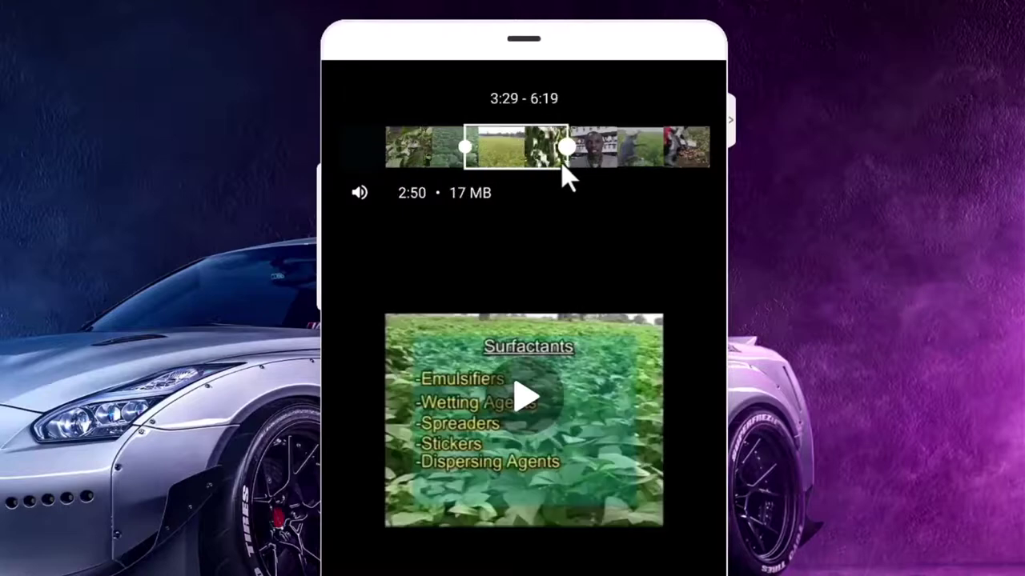
drag(469, 156, 302, 170)
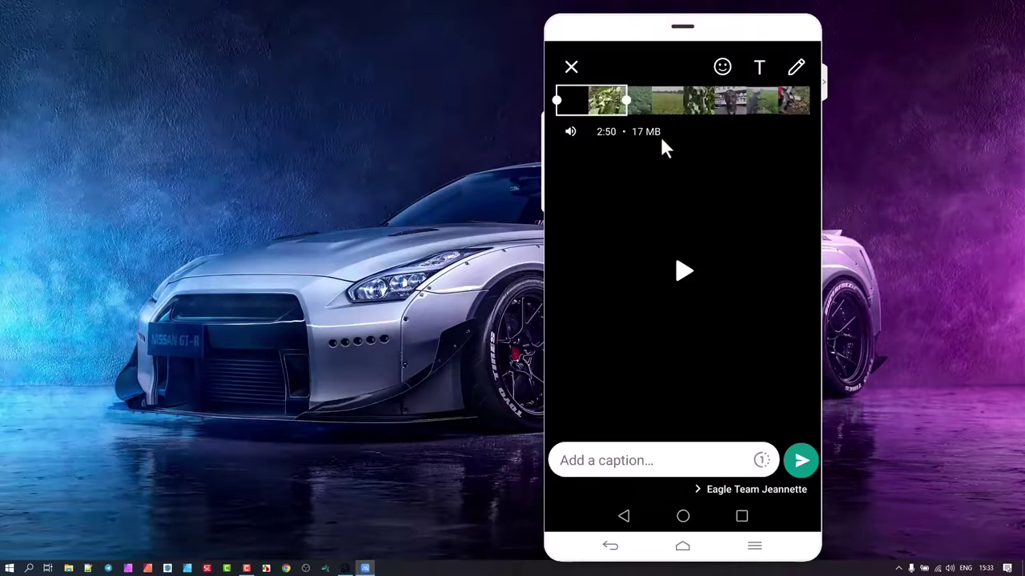
Discard the unsent WhatsApp video, close the video player and return to the Eagle Team Resources chat in Telegram.
click(571, 69)
right_click(557, 79)
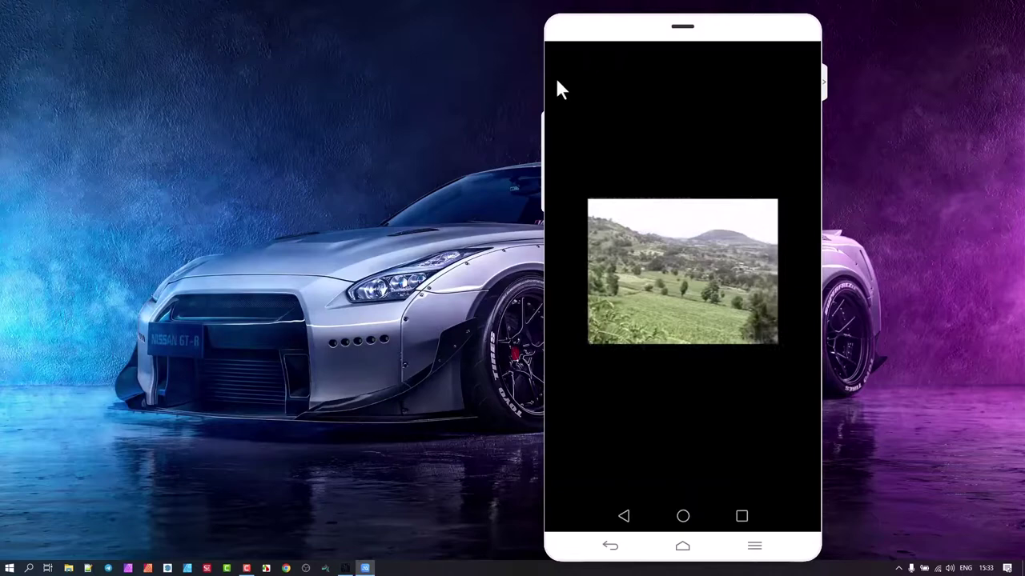
click(558, 81)
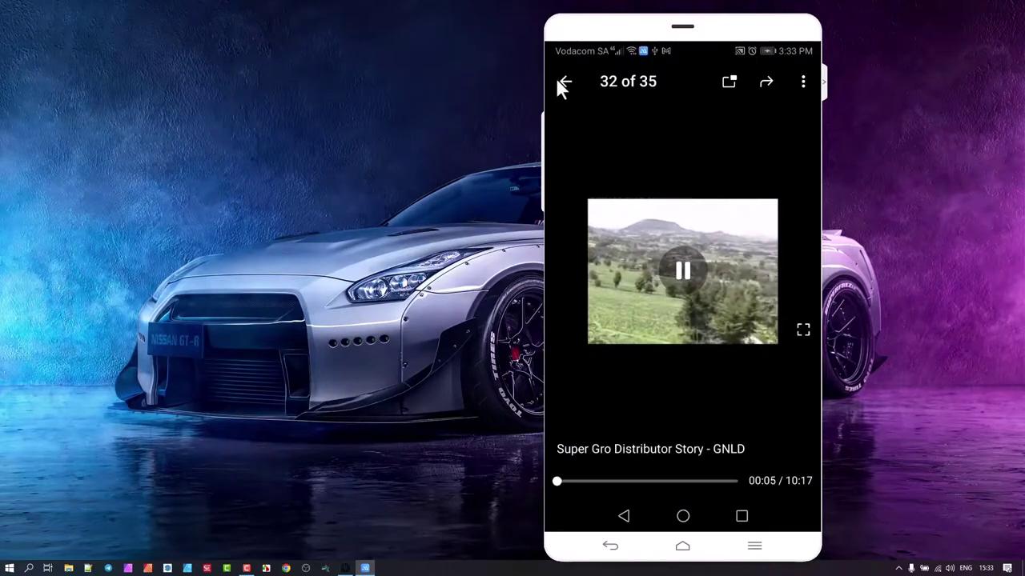
click(563, 82)
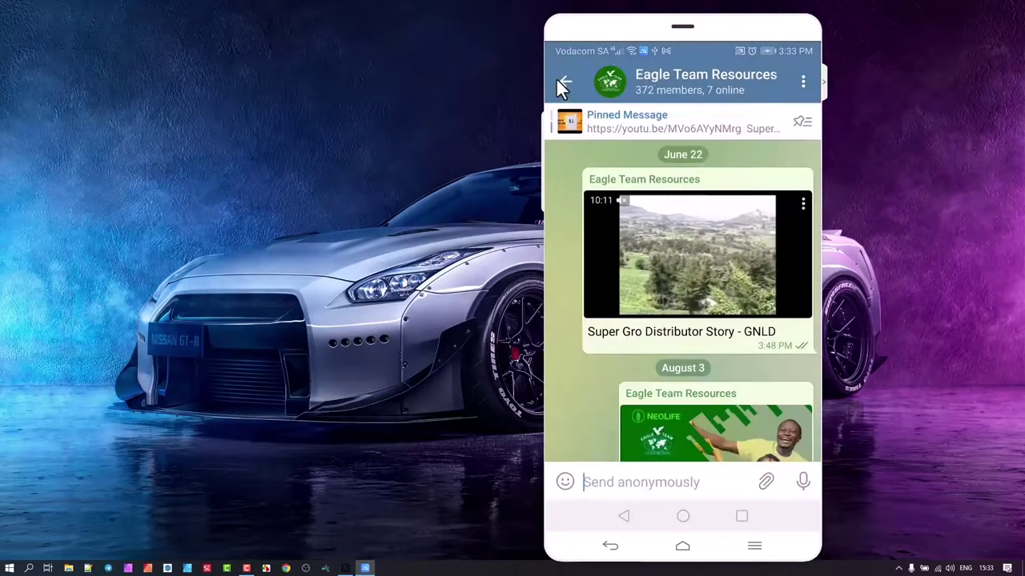